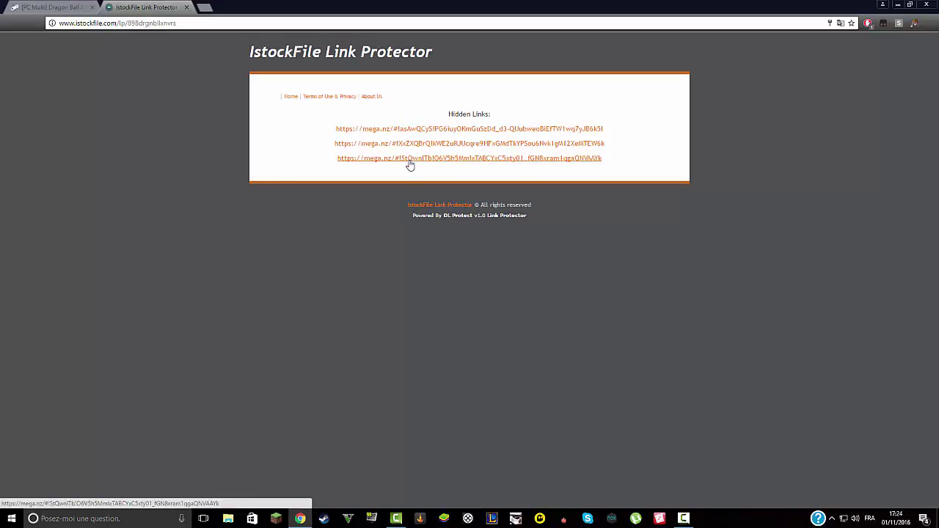
Open the first MEGA link to view the dragbllxnvrse2.part1.rar download page, and close its tab.
click(403, 132)
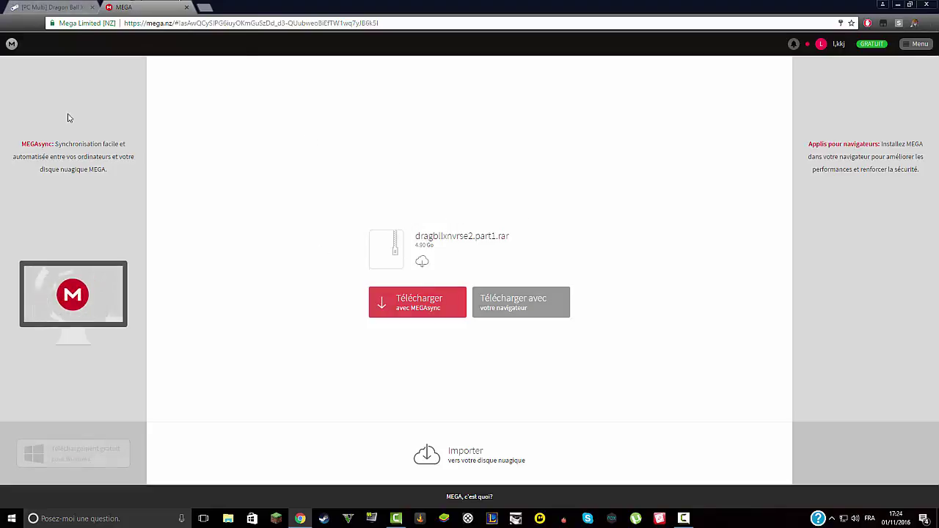
click(51, 6)
click(172, 5)
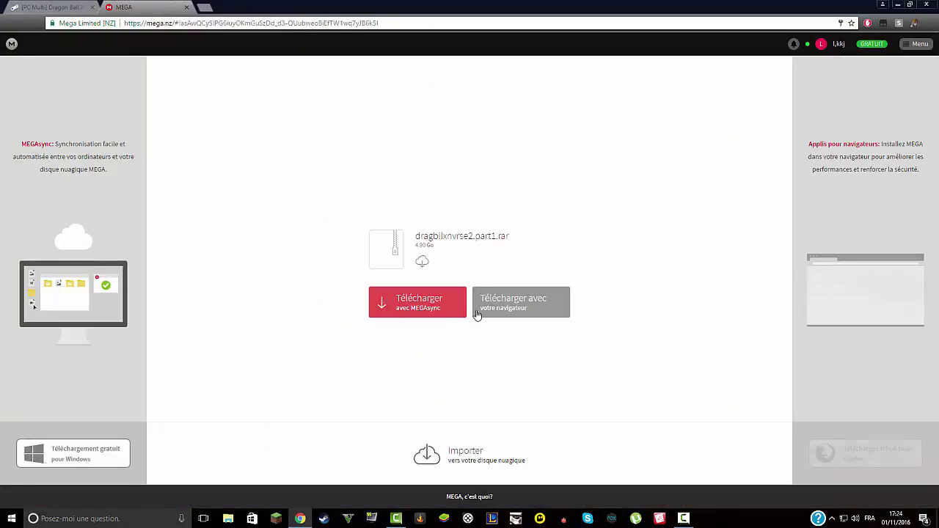
click(186, 6)
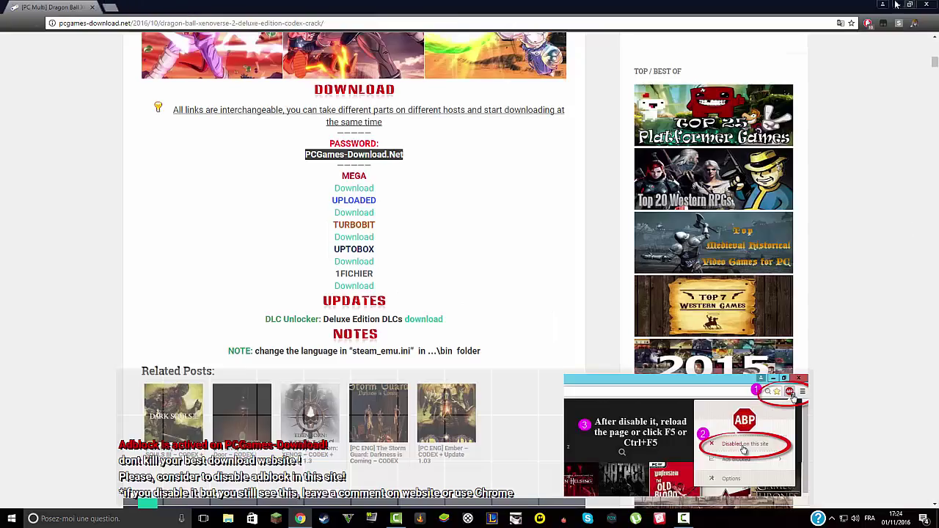
View the browser's download list with the three dragbllxnvrse2 archives, and minimise the browser.
click(929, 30)
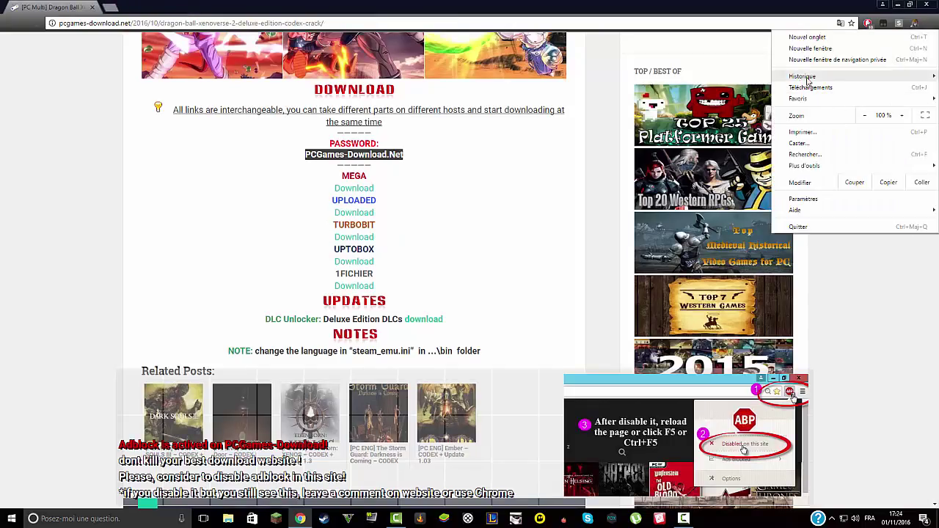
click(807, 86)
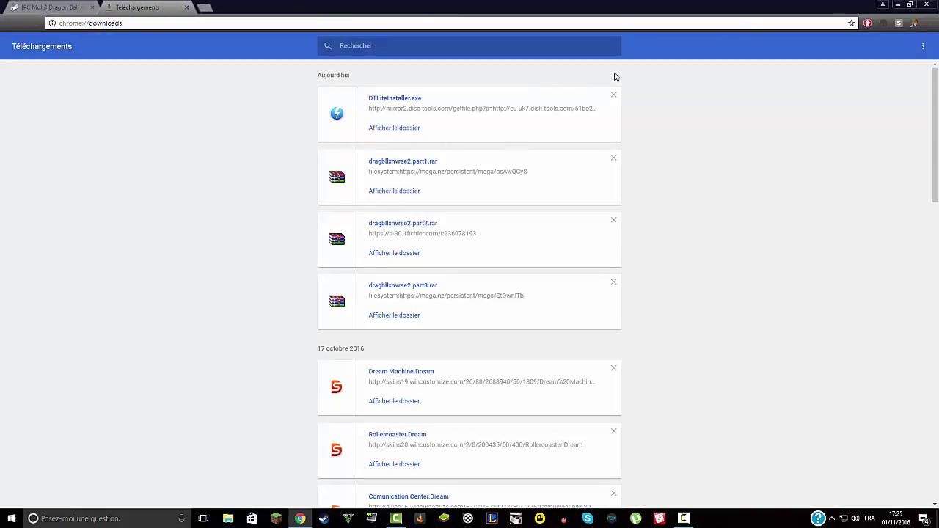
click(897, 4)
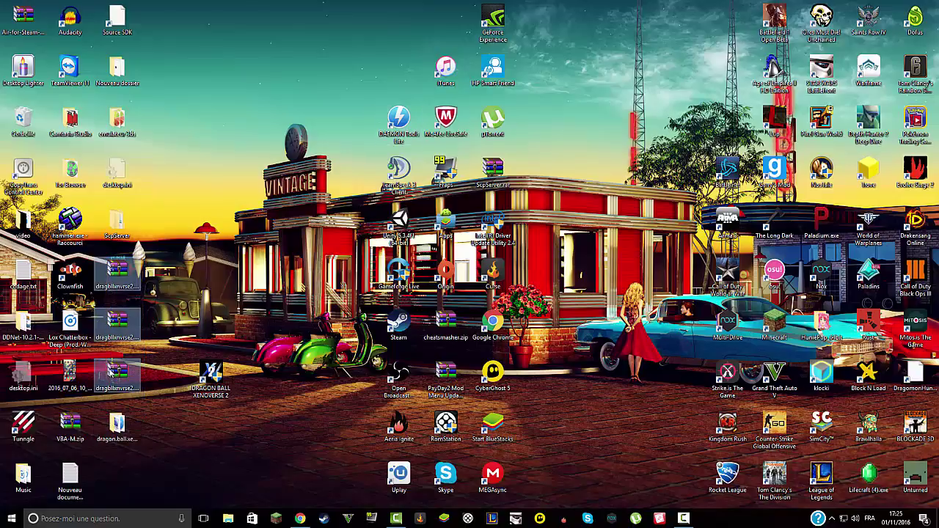
Move the three dragbllxnvrse2 archives to a free area of the desktop and view their extraction options.
drag(120, 354, 260, 202)
drag(211, 51, 297, 294)
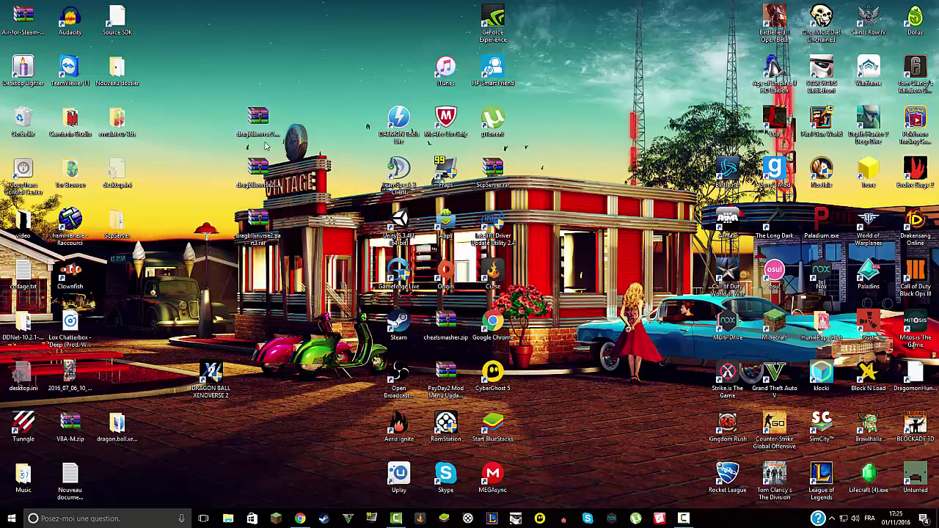
drag(233, 35, 268, 238)
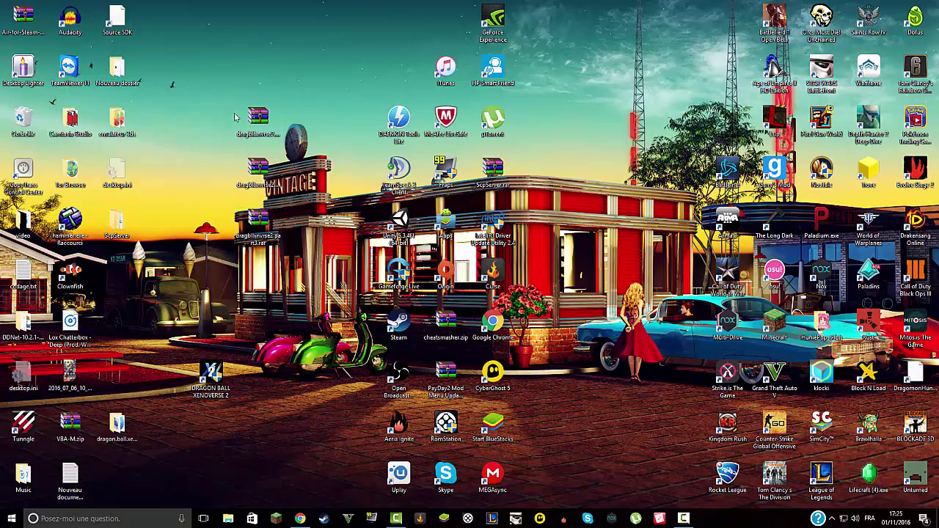
drag(282, 107, 259, 237)
right_click(256, 236)
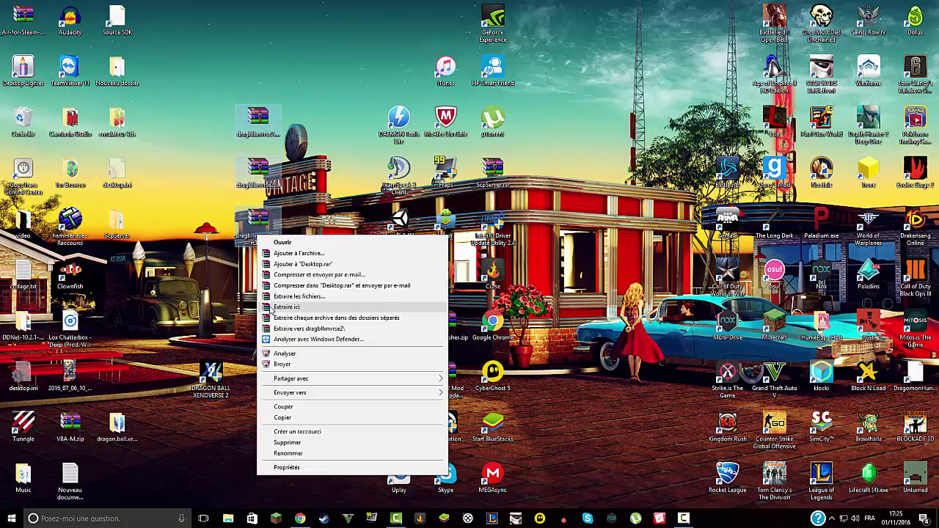
click(207, 271)
Move the dragon.ball.xenoverse.2-codex folder beside the archives and open it to view its contents.
drag(118, 426, 169, 257)
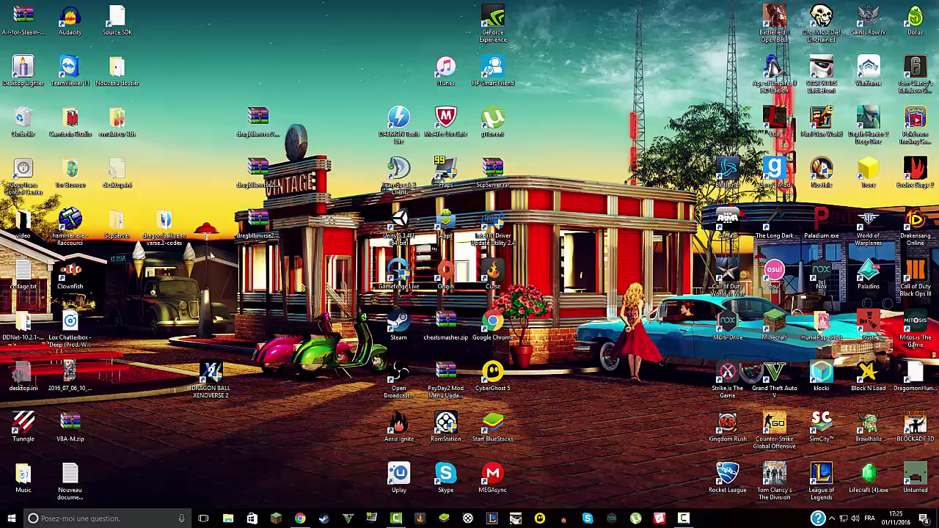
double_click(164, 223)
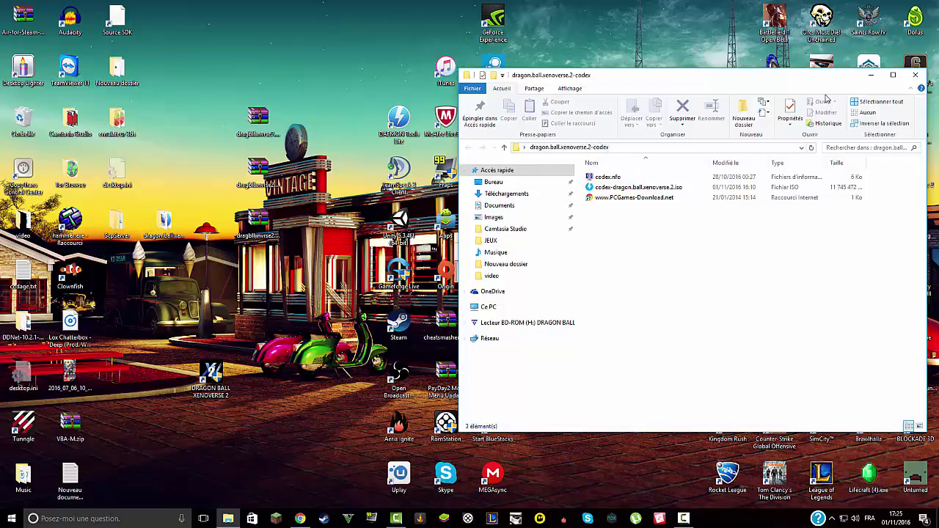
click(918, 75)
Put the three archives and the extracted game folder back in their original desktop column.
drag(227, 56, 270, 199)
drag(258, 232, 118, 381)
drag(166, 232, 126, 439)
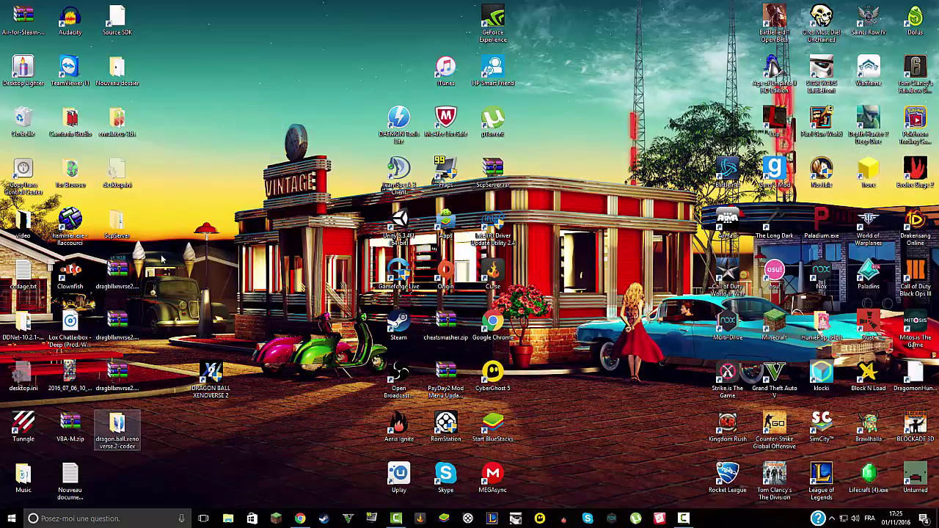
Check the dragon.ball.xenoverse.2-codex folder for the ISO file, closing the folder window after viewing.
double_click(133, 431)
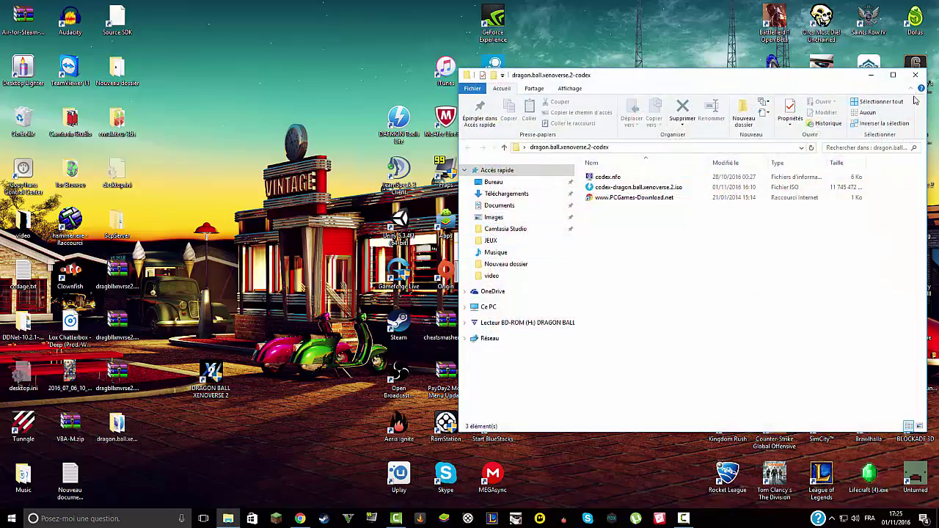
click(914, 76)
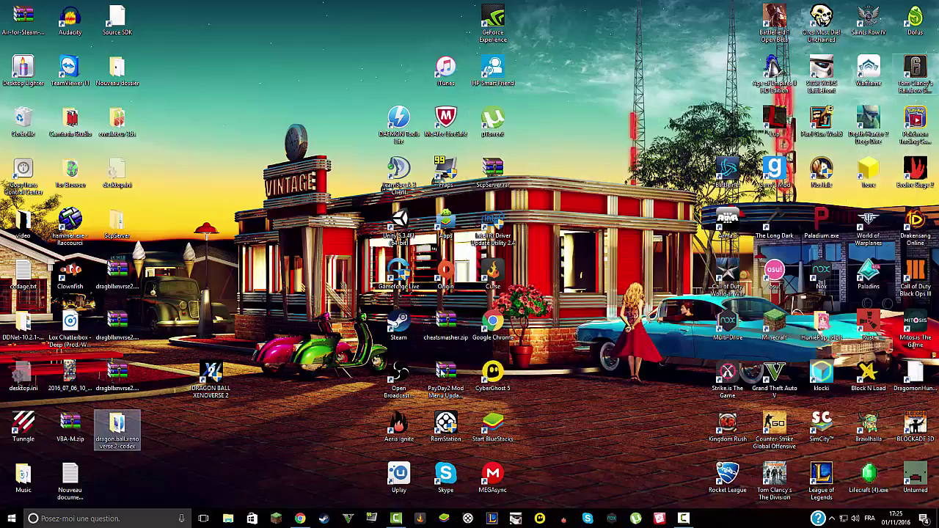
double_click(117, 430)
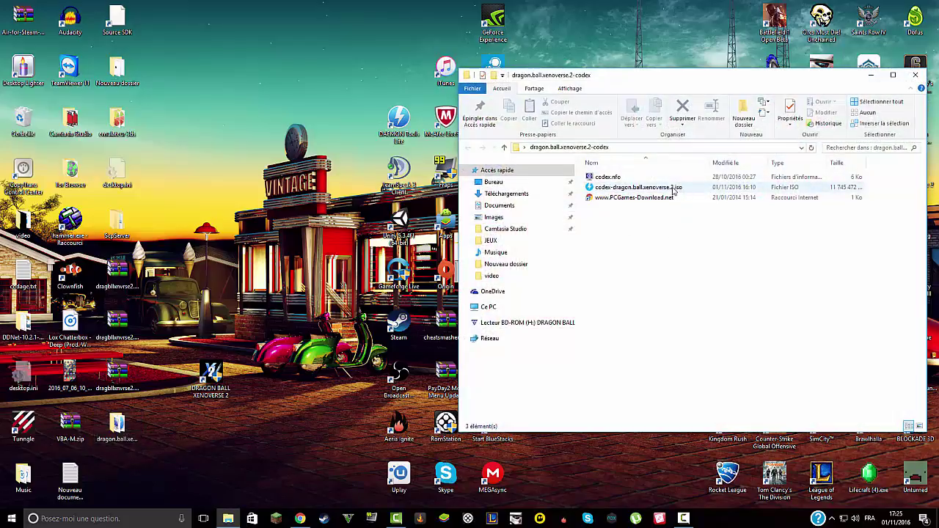
click(915, 75)
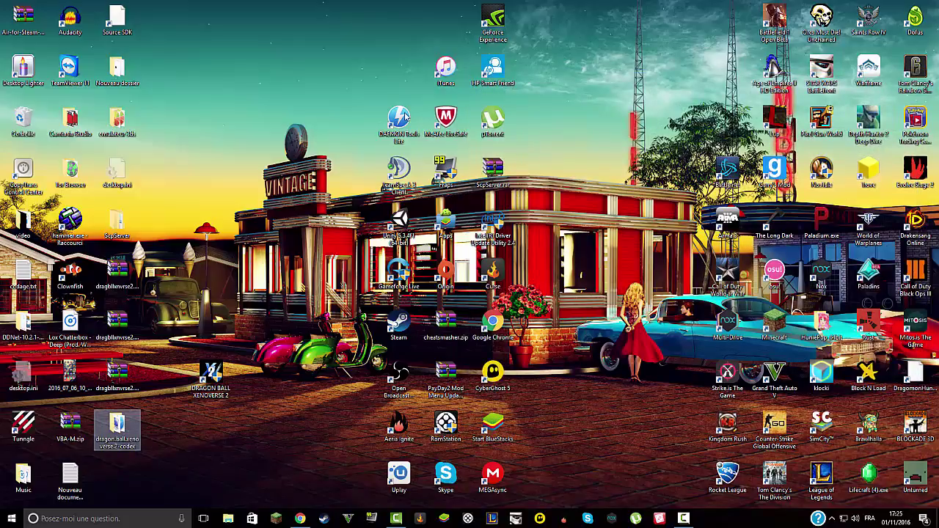
Move the DAEMON Tools Lite shortcut to free desktop space and open the dragon.ball.xenoverse.2-codex folder beside a File Explorer window.
drag(405, 117, 311, 75)
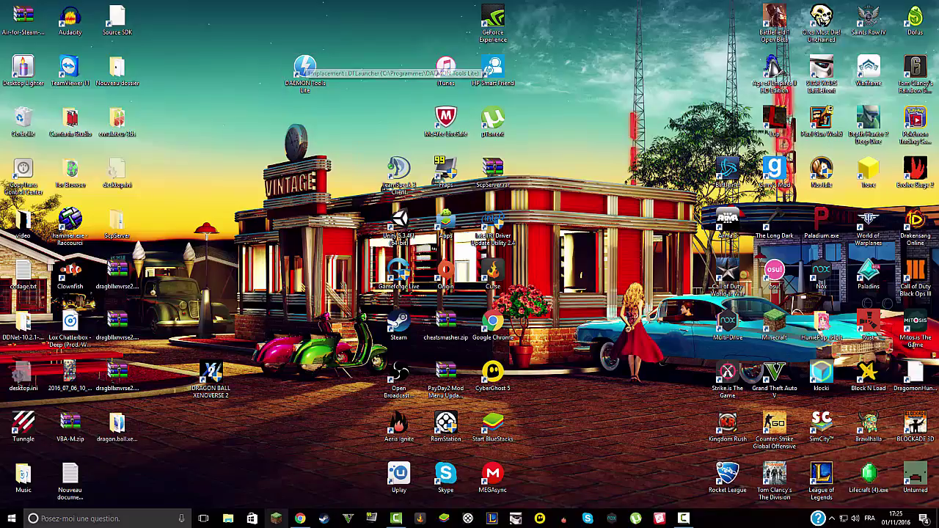
click(227, 518)
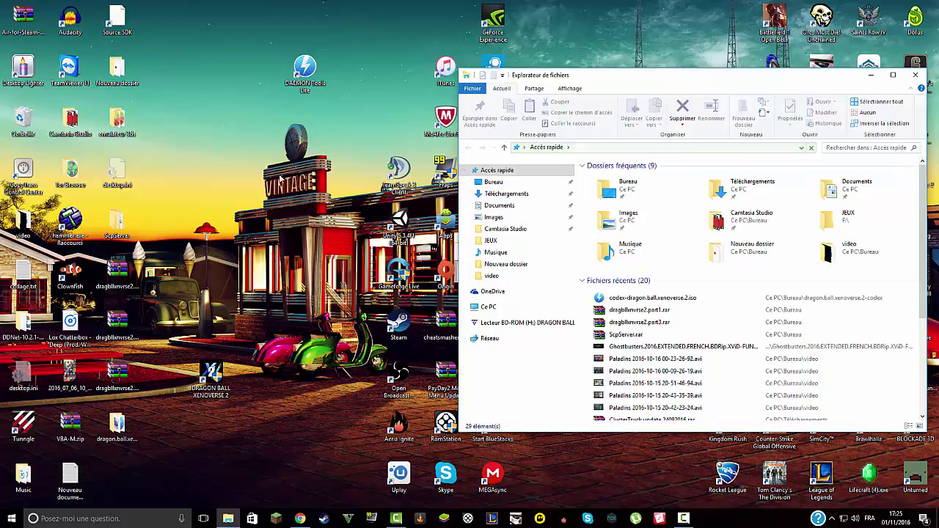
double_click(117, 427)
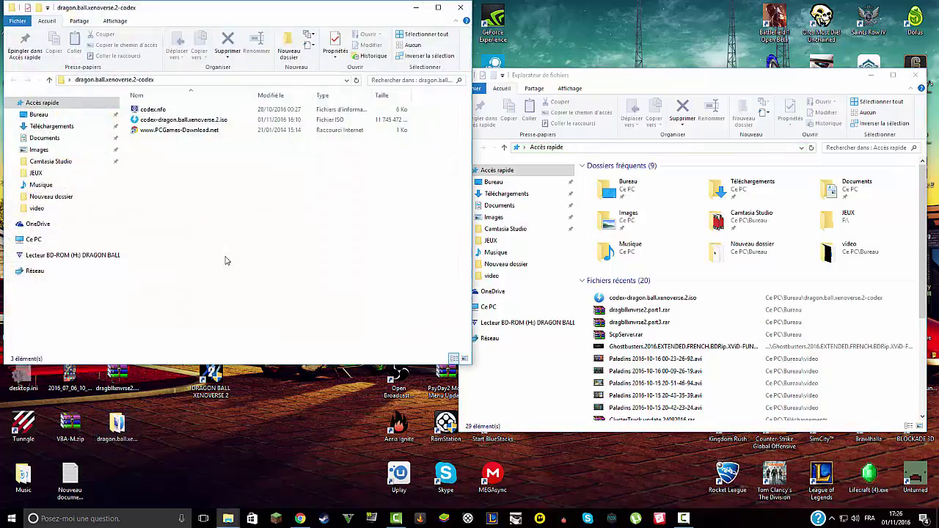
Try to mount codex-dragon.ball.xenoverse.2.iso by opening it with its default program.
click(192, 120)
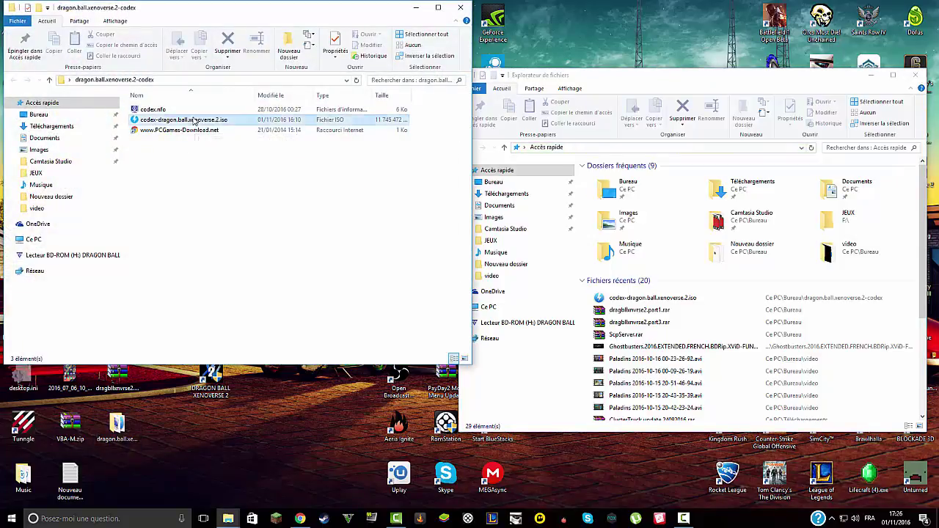
double_click(249, 126)
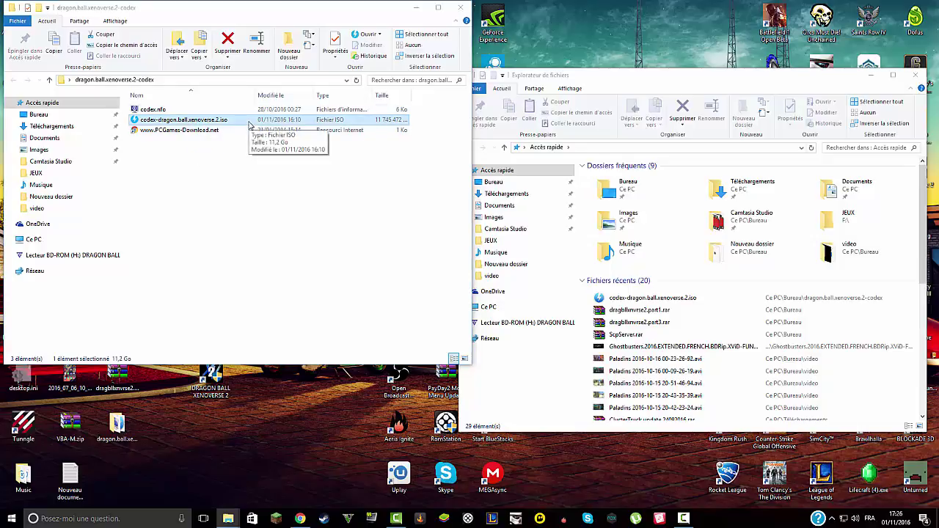
click(502, 298)
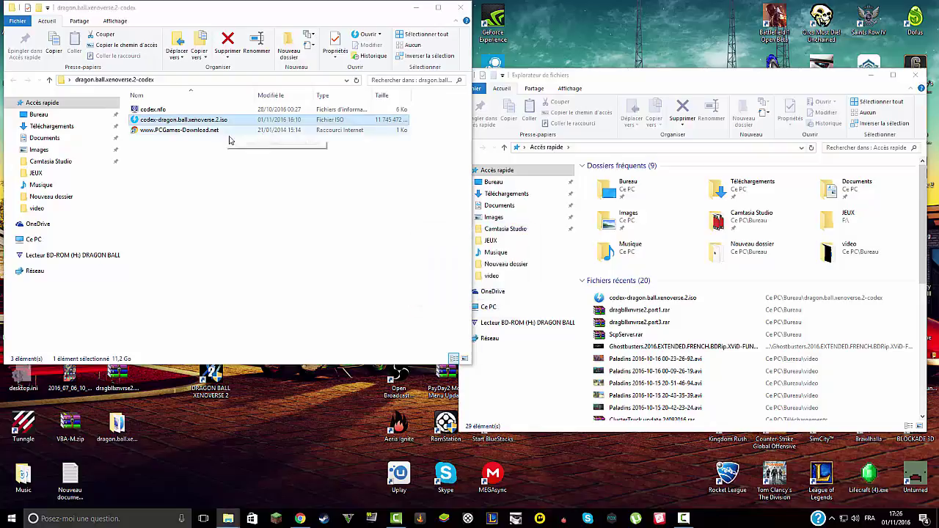
Try to open codex-dragon.ball.xenoverse.2.iso specifically with DAEMON Tools Lite, and close the folder window.
right_click(195, 124)
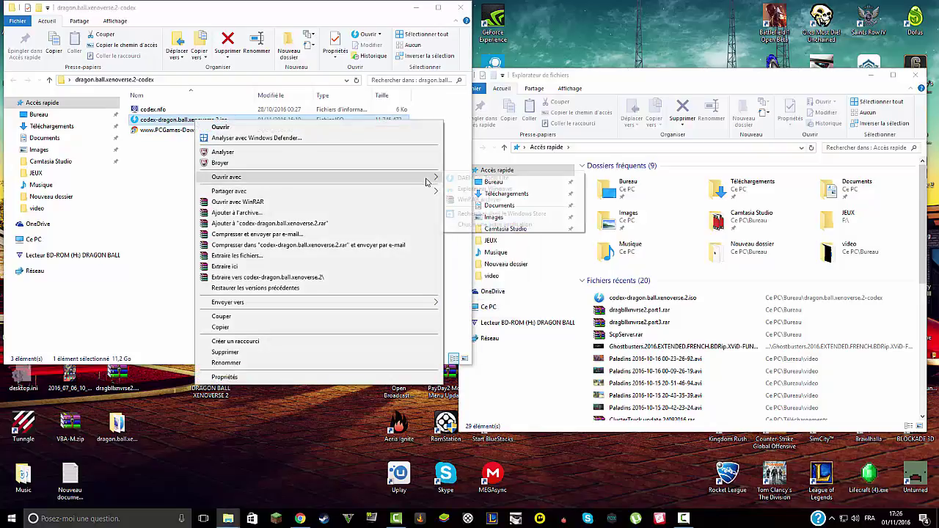
mouse_move(432, 177)
click(464, 178)
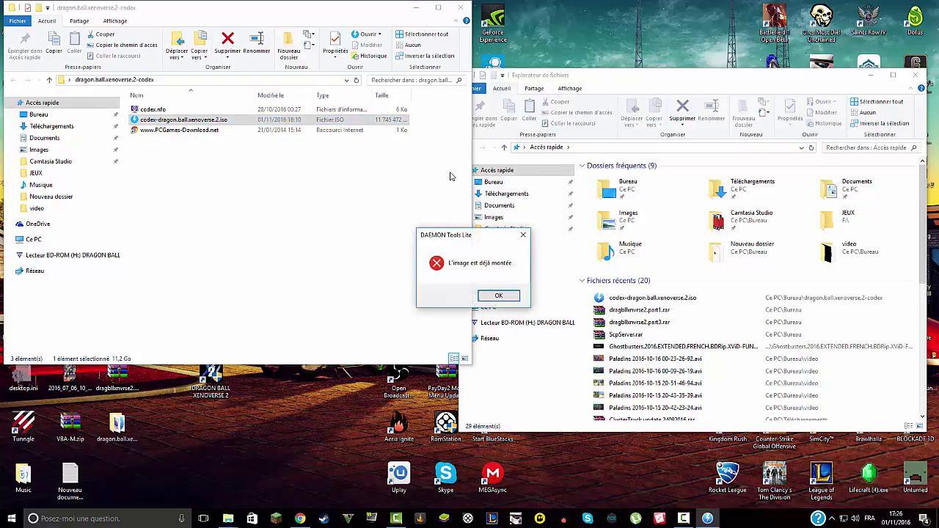
click(497, 296)
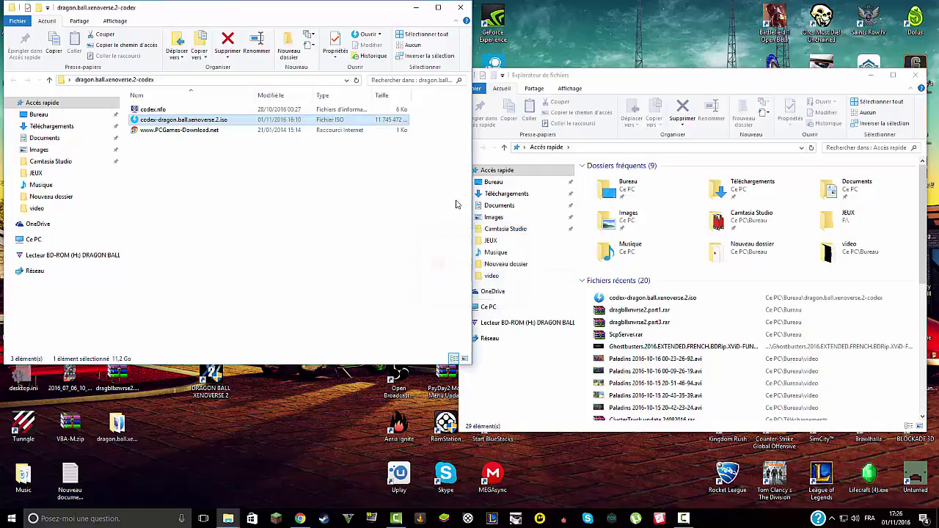
click(460, 8)
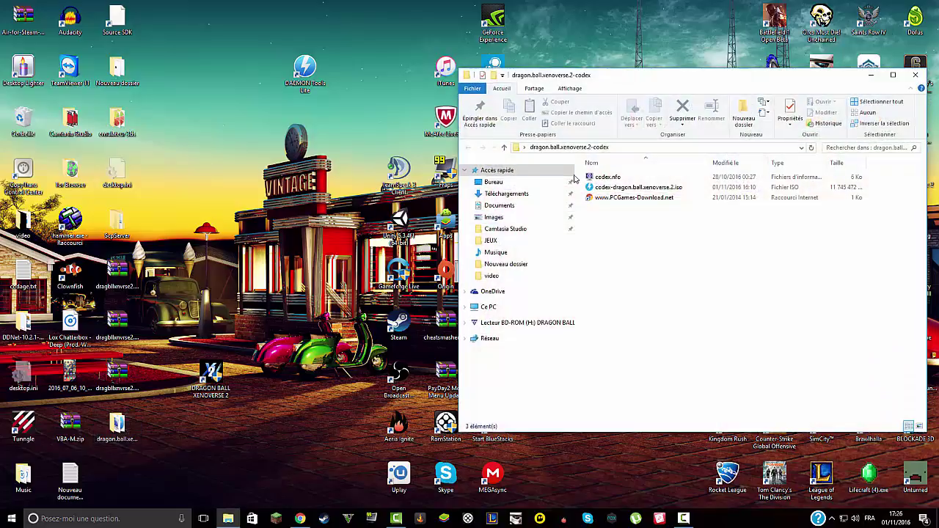
Mount codex-dragon.ball.xenoverse.2.iso with DAEMON Tools Lite from the reopened folder and close the folder window.
click(617, 188)
right_click(621, 188)
mouse_move(646, 248)
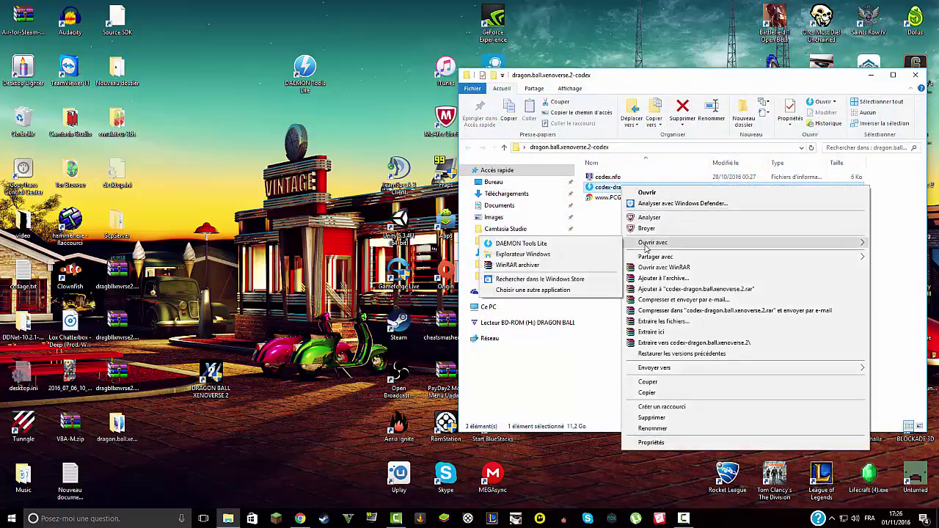
click(517, 243)
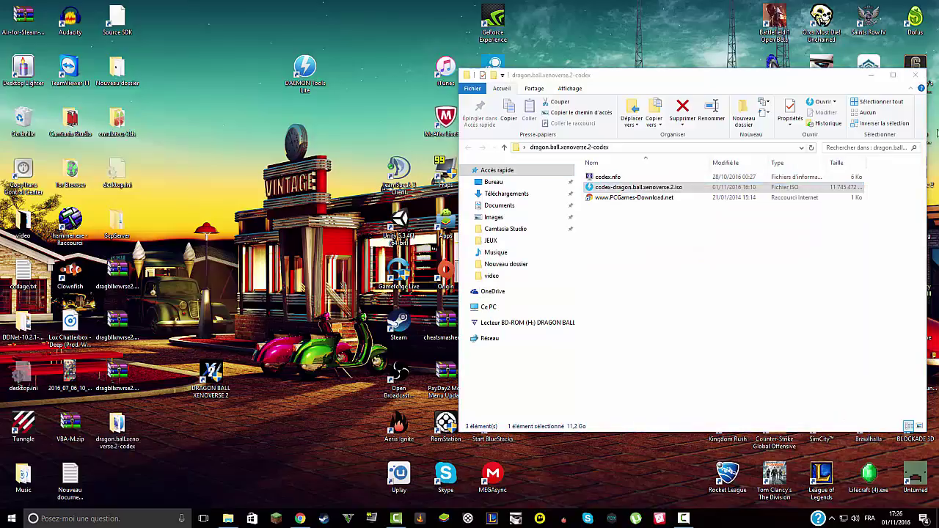
click(922, 74)
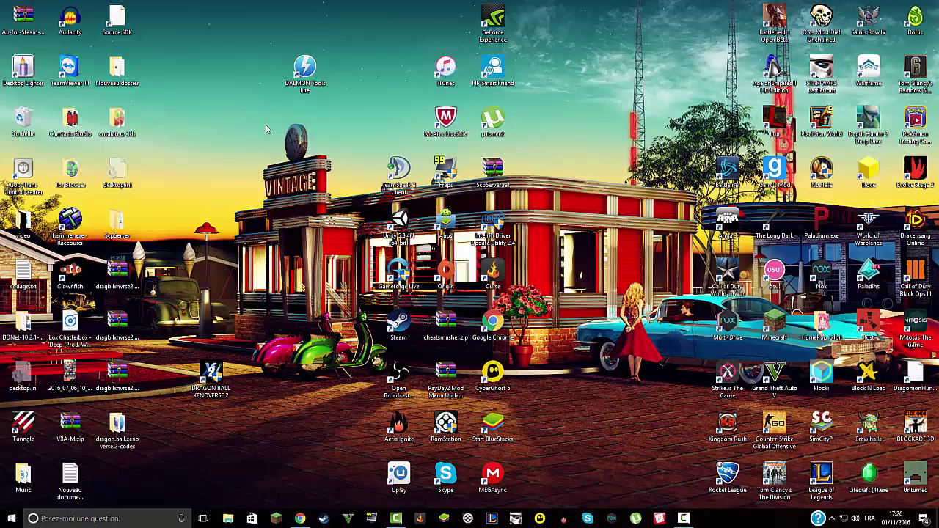
Return the DAEMON Tools Lite shortcut to its column and move the DRAGON BALL XENOVERSE 2 shortcut to free space near the desktop's centre.
drag(306, 70, 347, 146)
drag(211, 375, 258, 170)
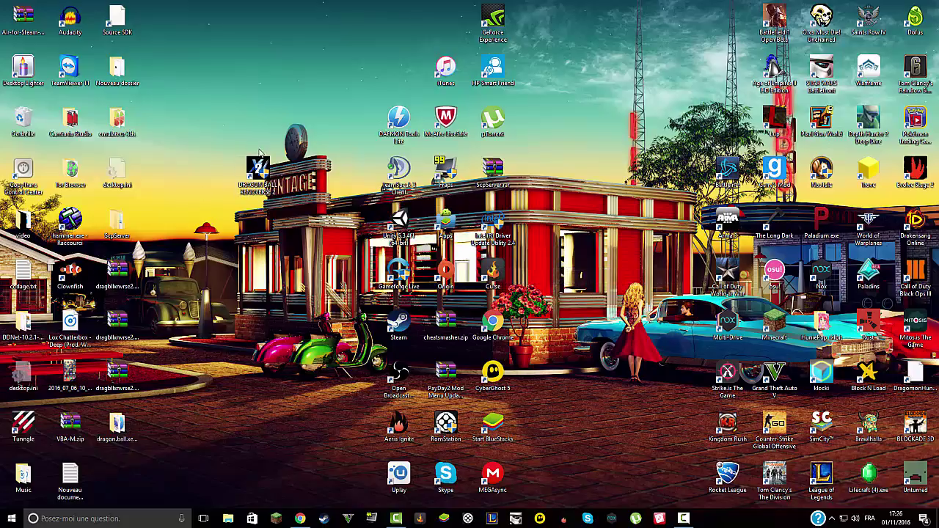
drag(277, 161, 698, 147)
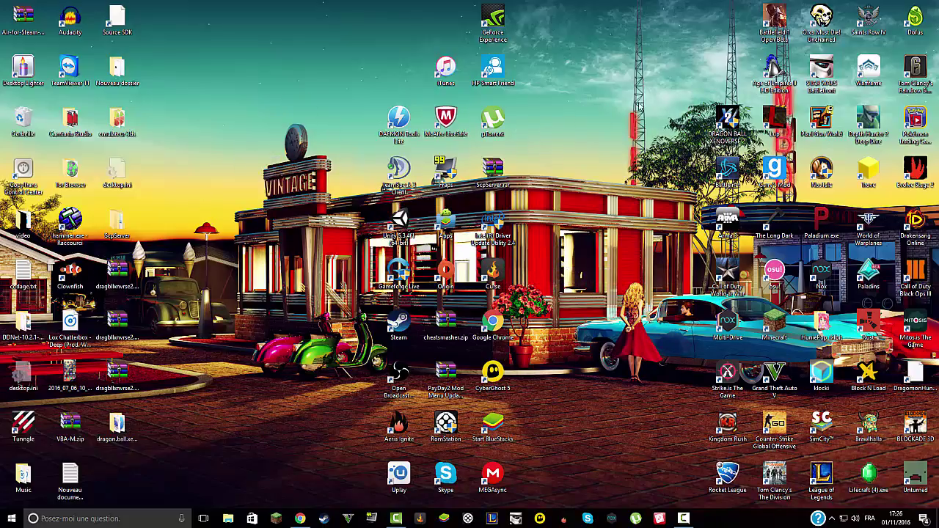
drag(648, 105, 665, 117)
drag(727, 125, 306, 175)
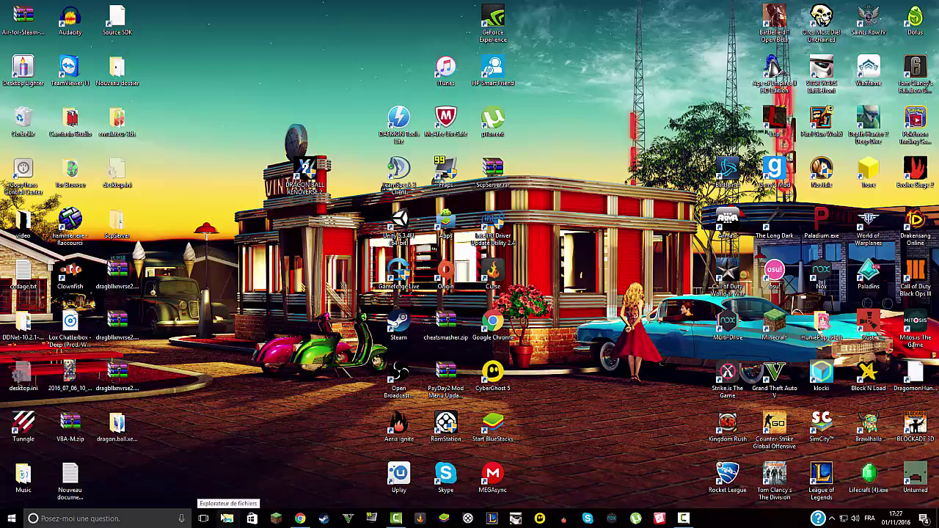
Open two File Explorer windows and snap them side by side.
click(227, 518)
right_click(227, 518)
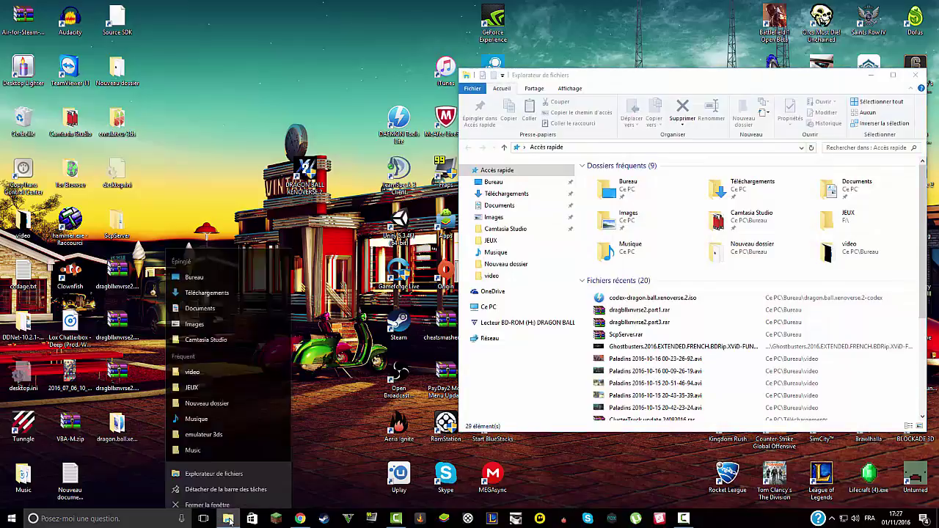
click(213, 466)
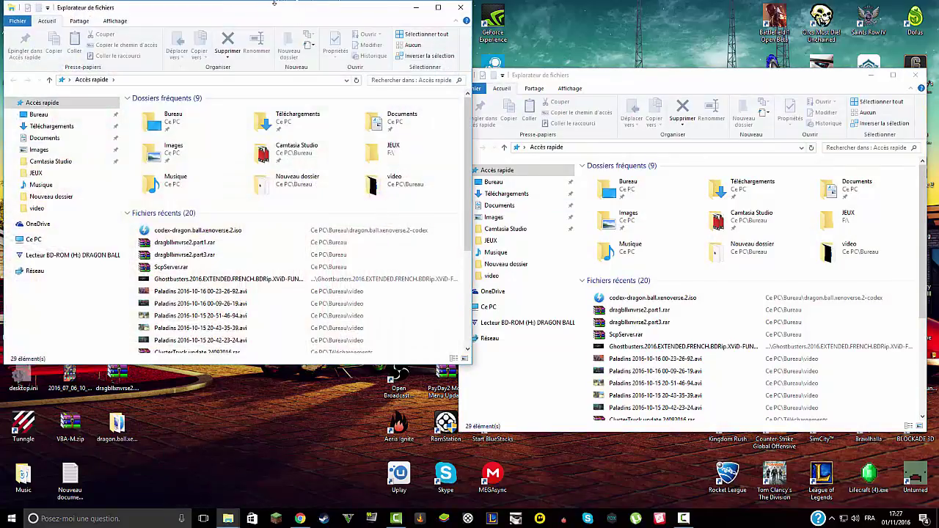
drag(274, 3, 2, 110)
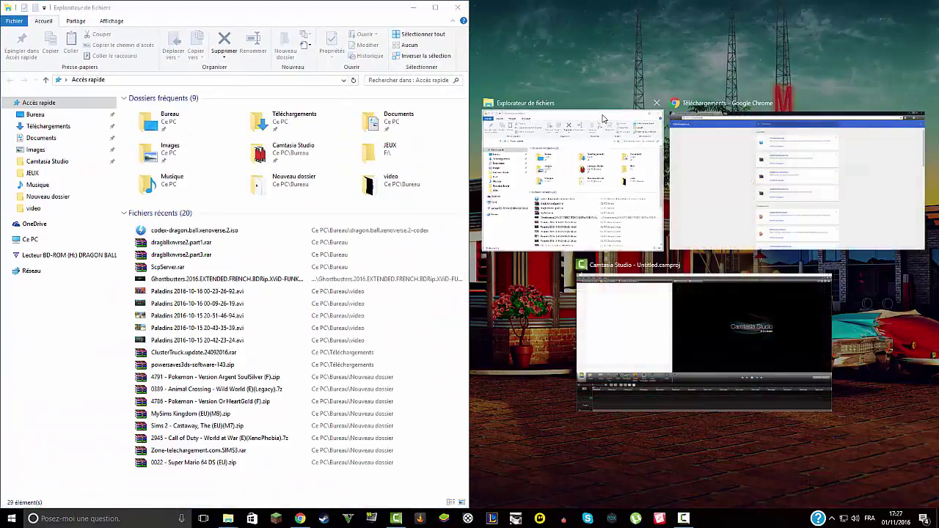
click(604, 118)
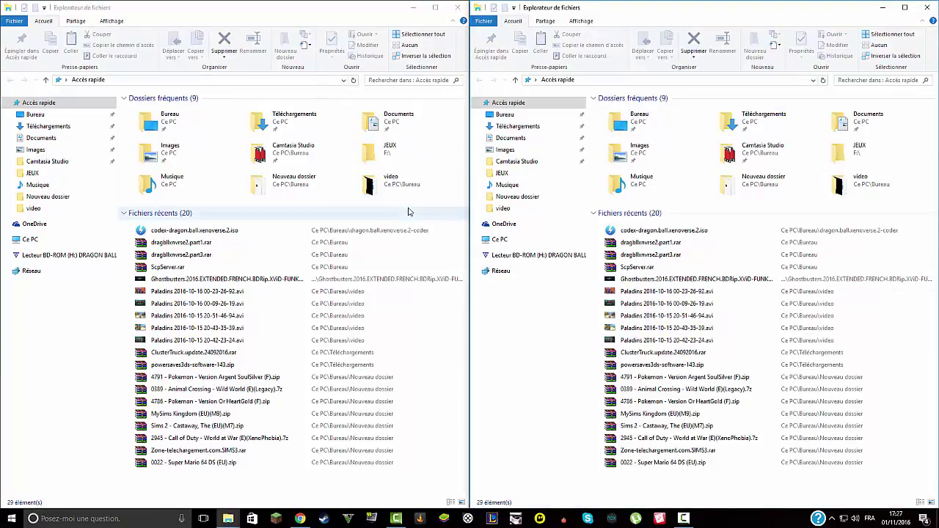
Browse one File Explorer window to the bin folder inside DRAGON BALL XENOVERSE 2 on the Windows (C:) drive.
click(30, 240)
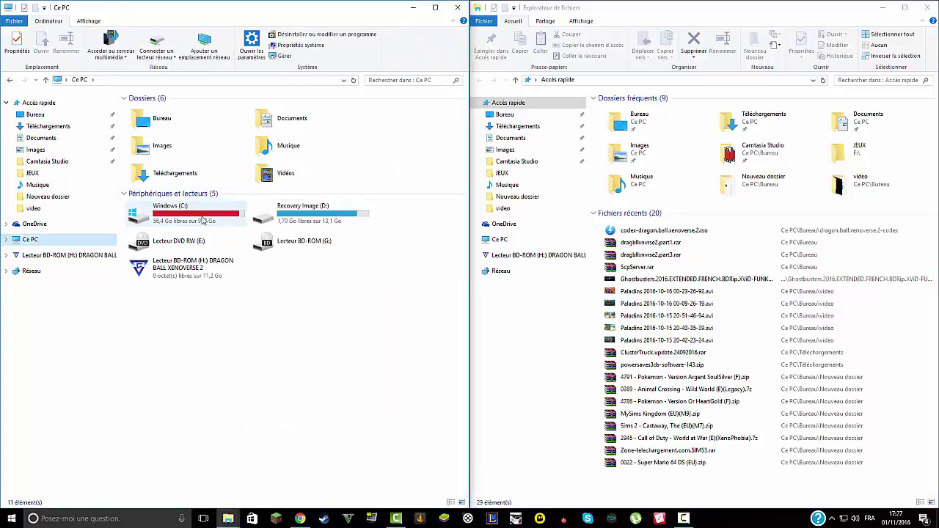
double_click(152, 212)
double_click(159, 203)
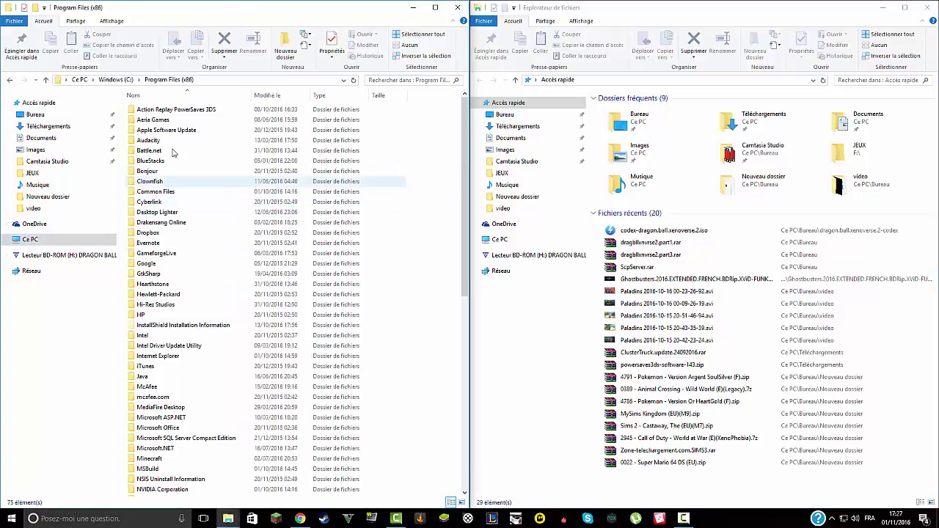
click(9, 81)
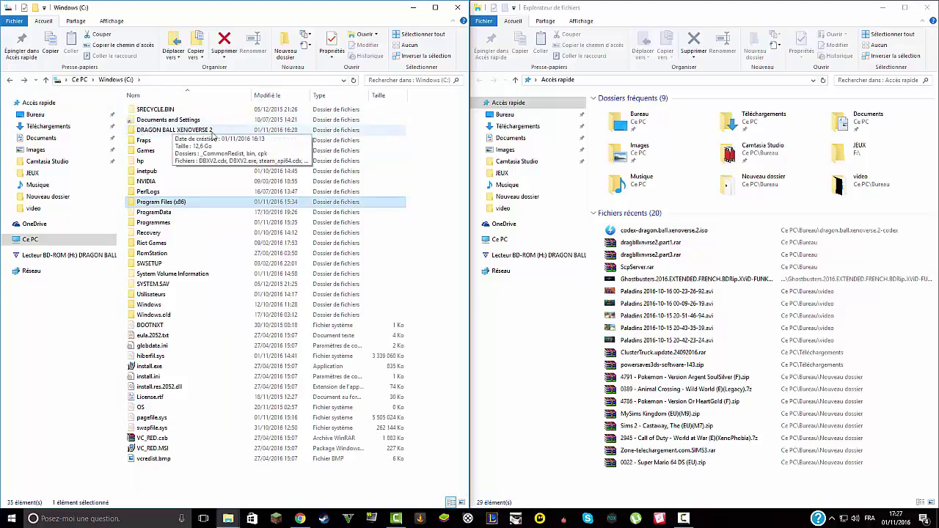
double_click(189, 131)
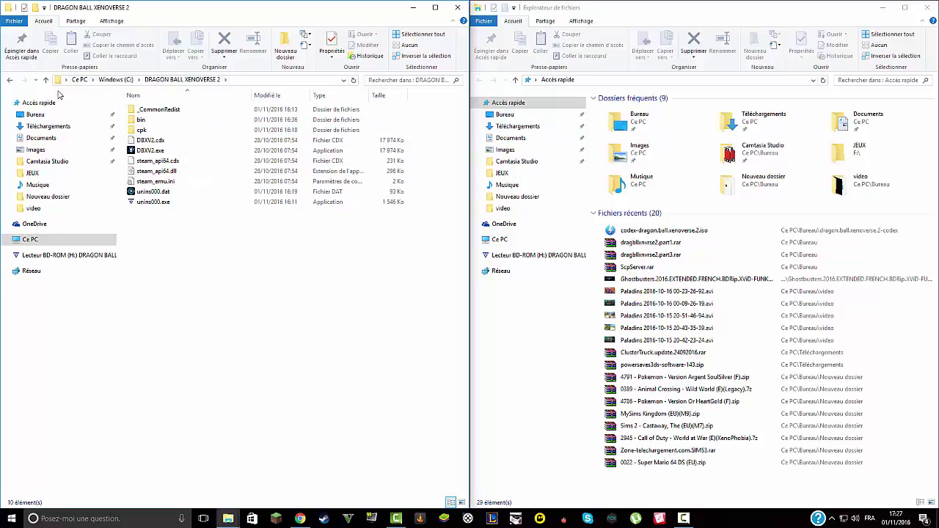
double_click(147, 120)
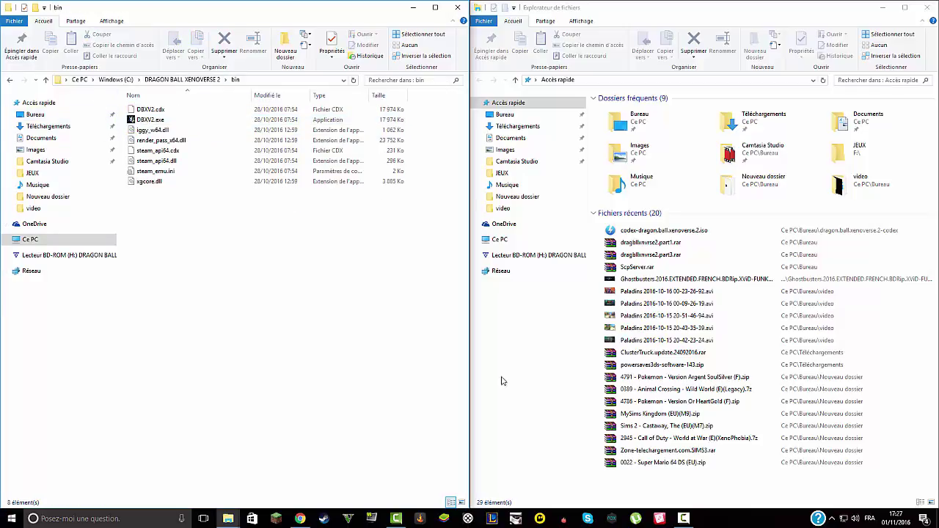
Show the CODEX\bin folder of the mounted DRAGON BALL XENOVERSE 2 disc (H:) in the second File Explorer window.
click(516, 256)
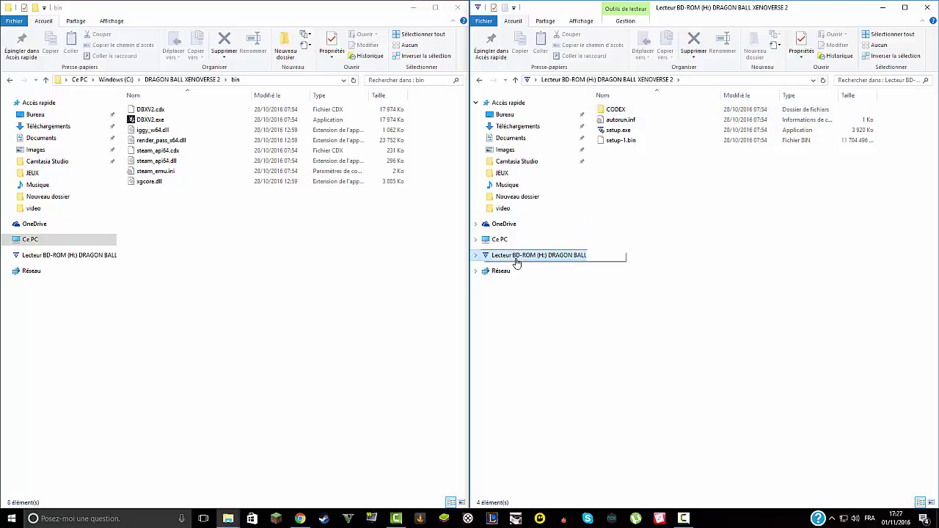
double_click(626, 110)
double_click(626, 111)
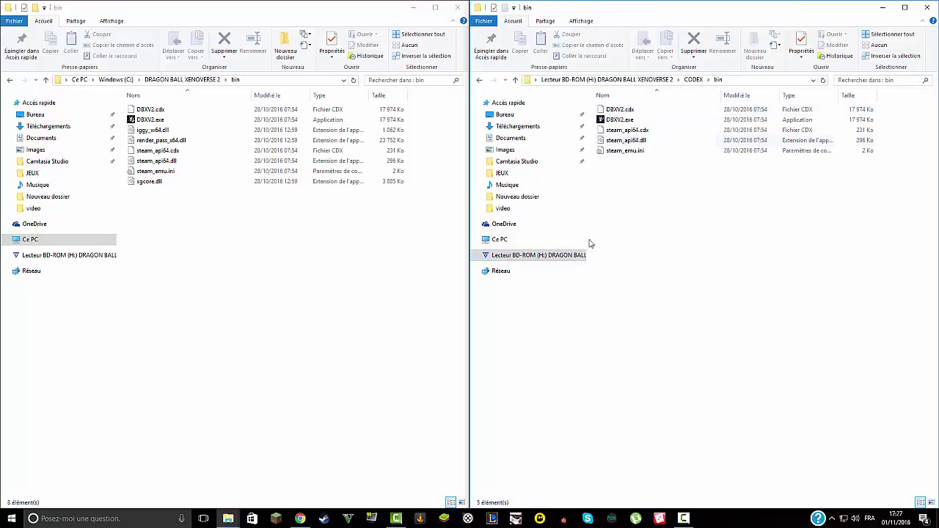
Try to copy all five files from the disc's CODEX\bin folder into the installed game's bin folder.
drag(655, 204, 381, 250)
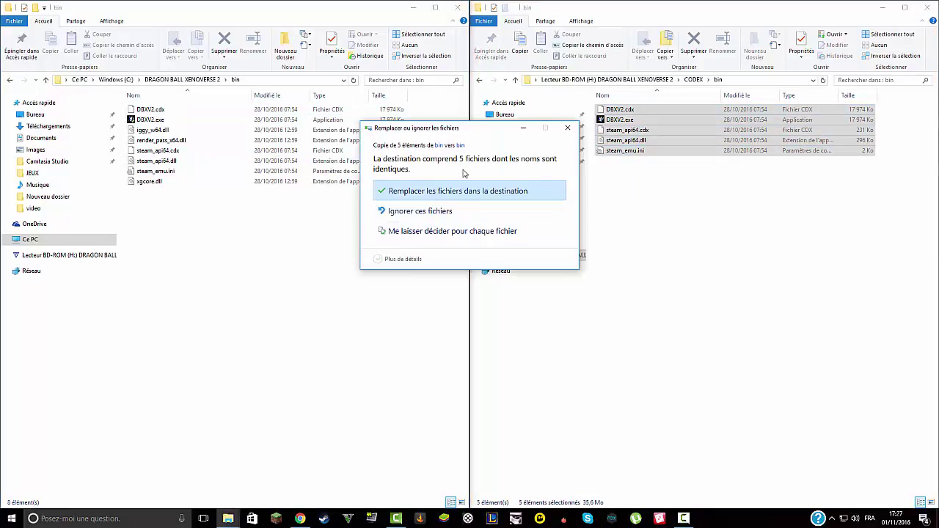
click(567, 127)
click(661, 232)
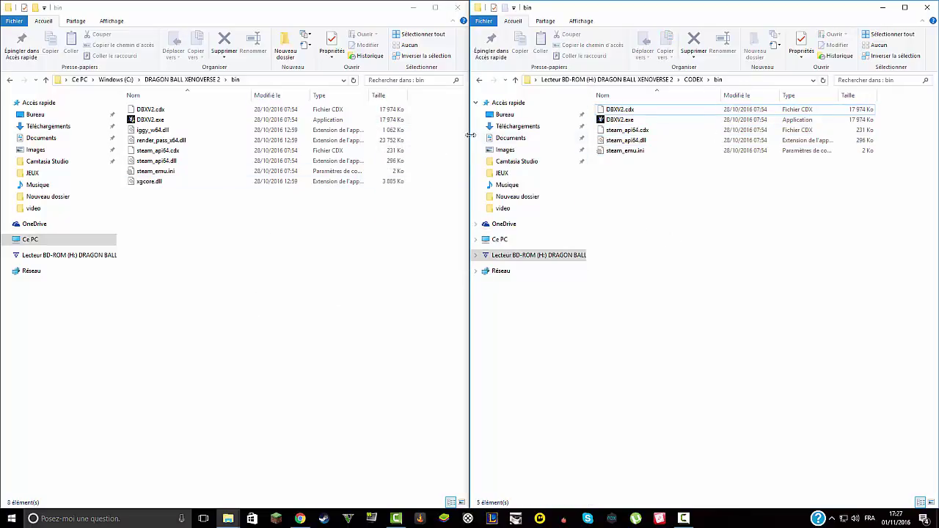
mouse_move(648, 195)
mouse_down()
mouse_move(631, 94)
mouse_move(651, 208)
mouse_up()
Close both File Explorer windows and move the DRAGON BALL XENOVERSE 2 desktop shortcut one place diagonally down towards the folder icons.
click(397, 520)
click(396, 512)
click(457, 7)
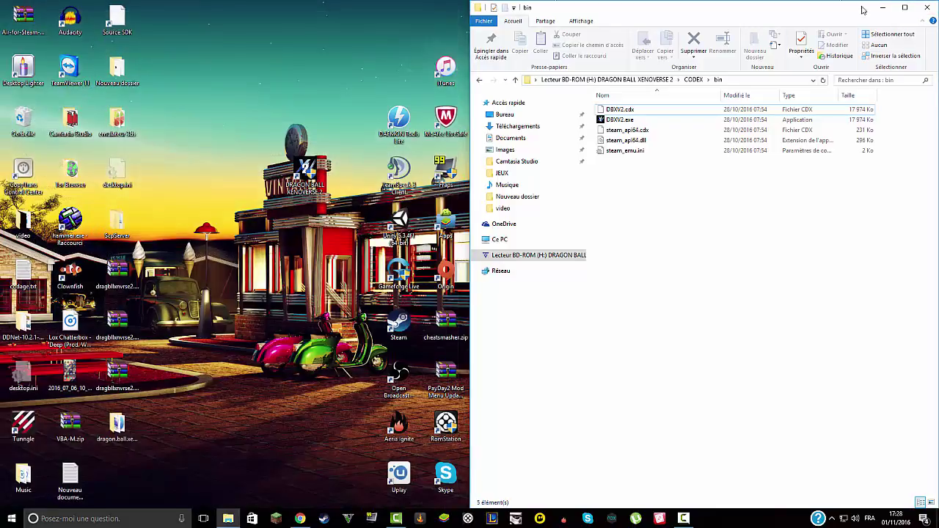
click(927, 8)
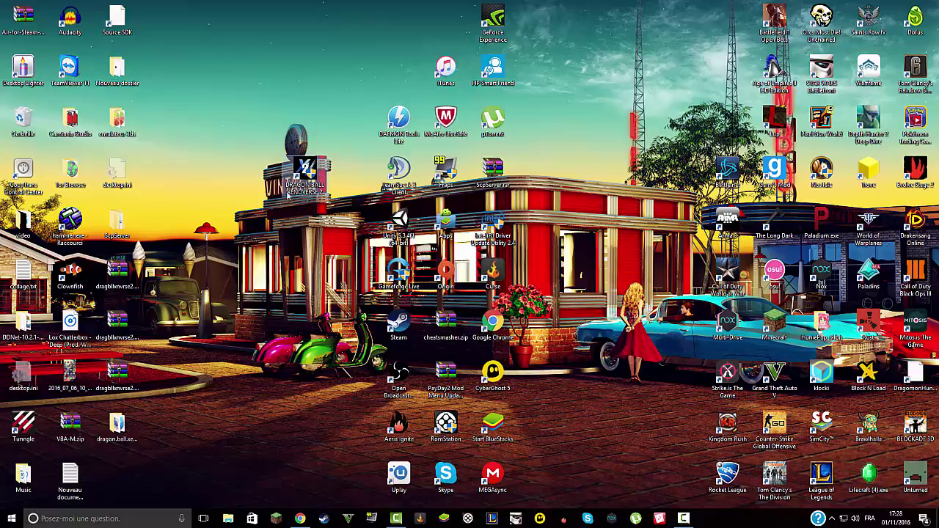
drag(288, 192, 233, 236)
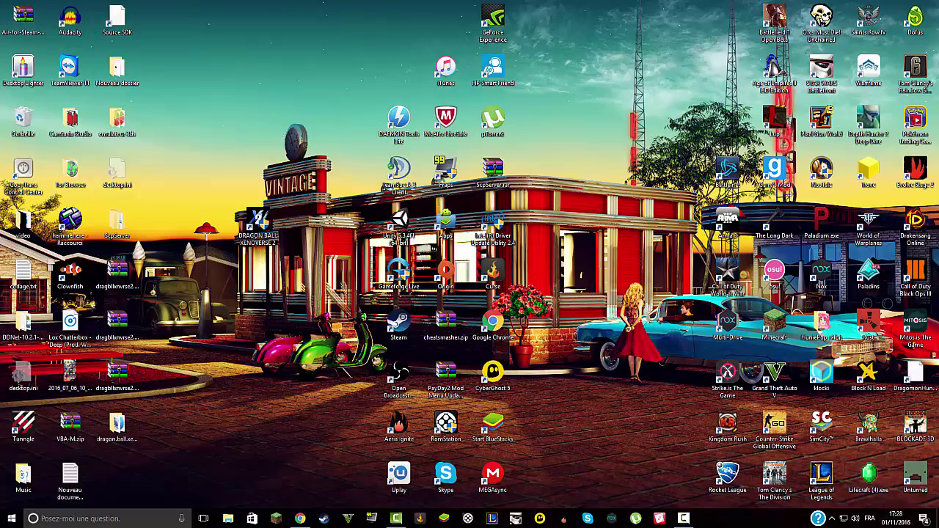
click(684, 518)
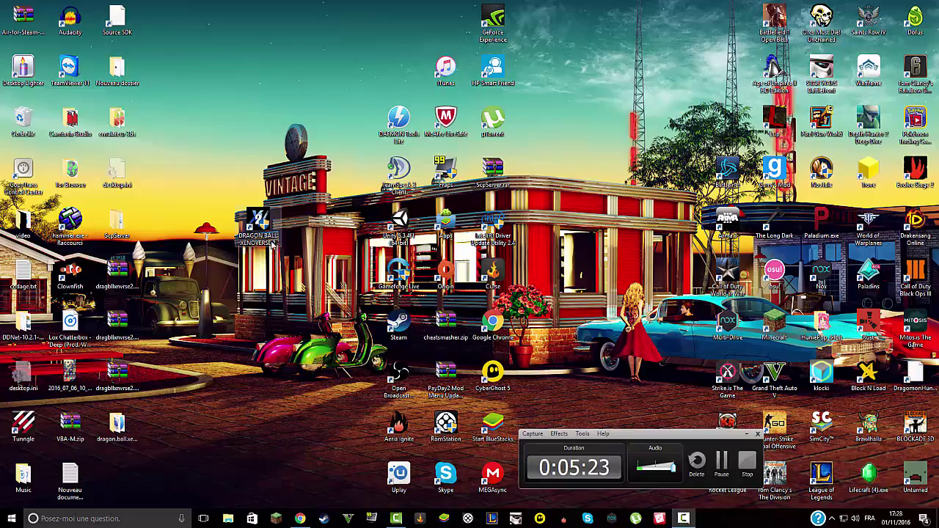
click(684, 517)
click(683, 519)
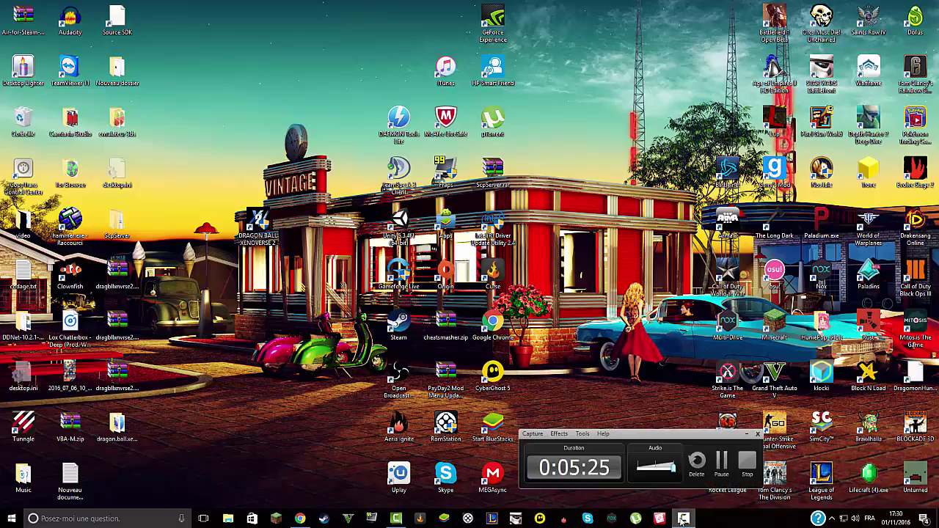
click(683, 518)
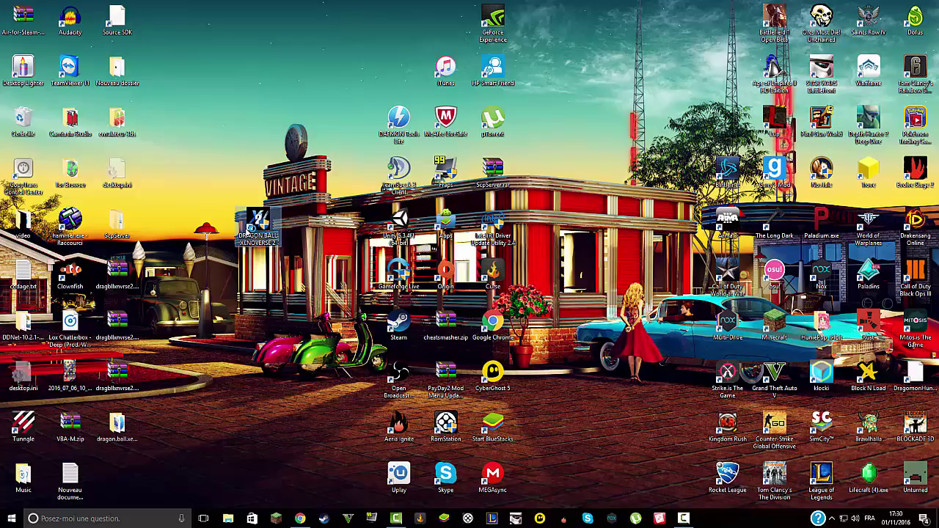
Launch DRAGON BALL XENOVERSE 2 from its desktop shortcut, accept the offline play notice and open the game's Options.
double_click(259, 224)
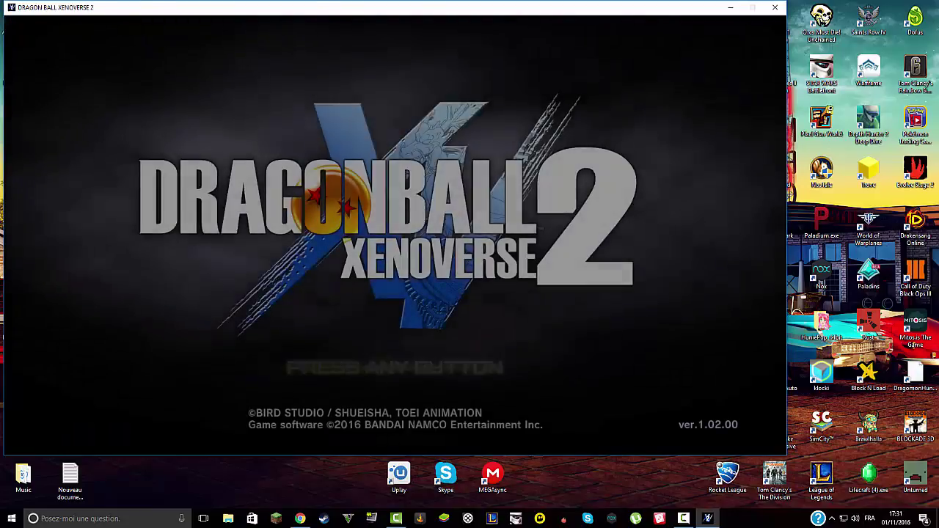
key(Return)
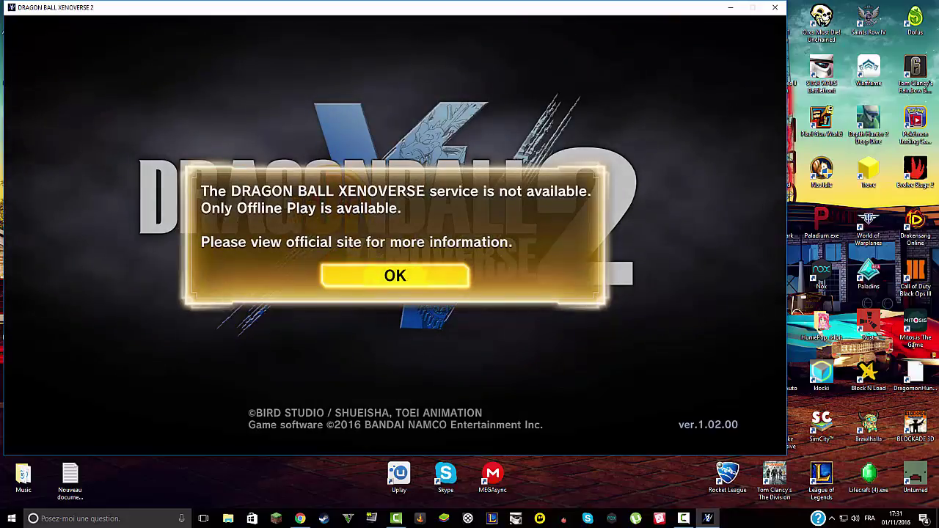
key(Return)
key(Return)
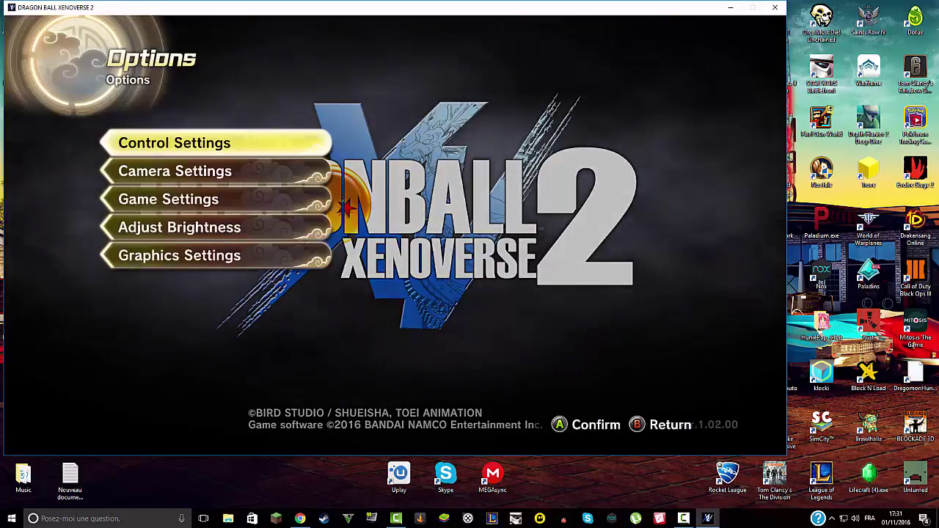
Look through the Game Settings in the game's Options and return to the Options list.
key(Down)
key(Down)
key(Return)
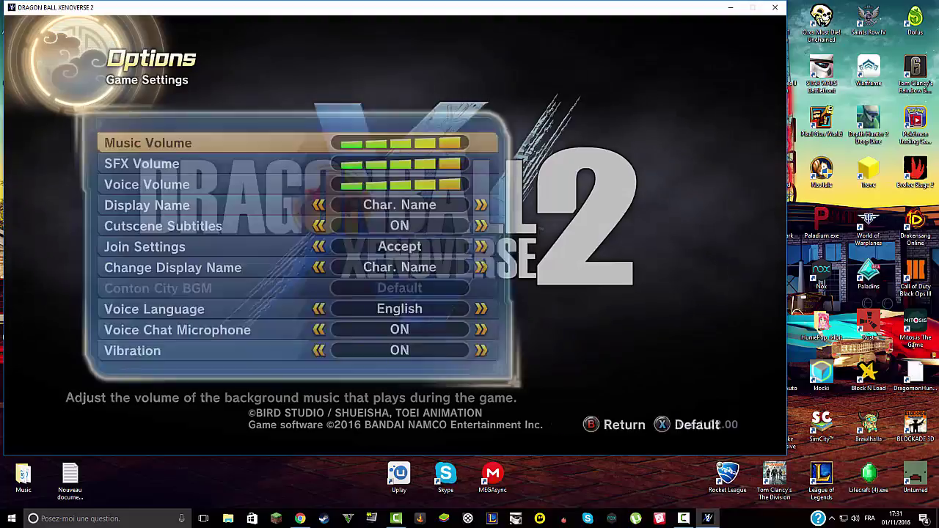
key(Up)
key(Down)
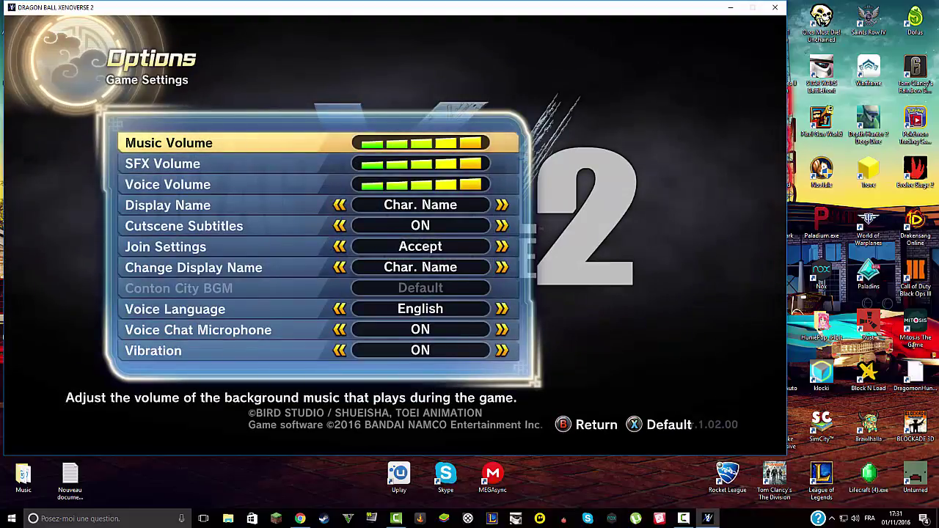
key(Down)
key(Down)
key(Down)
key(Down)
key(Escape)
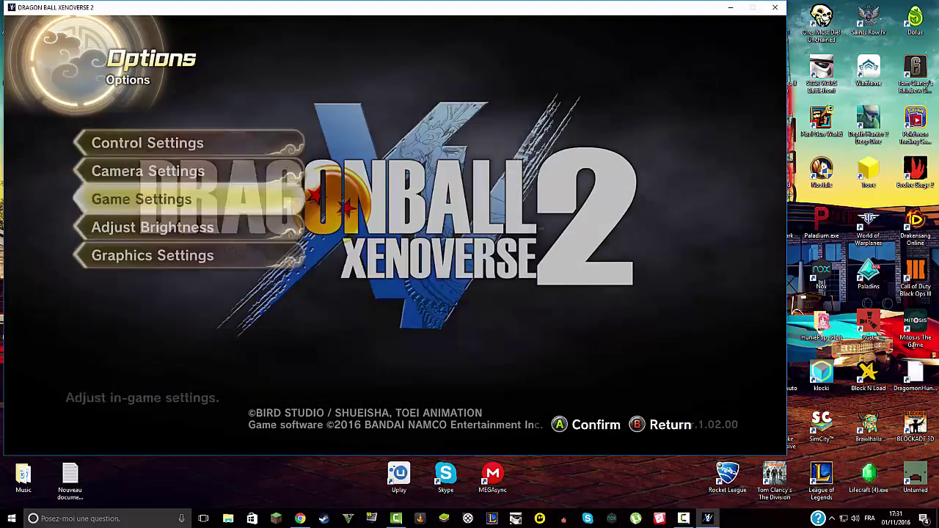
Check the Camera Settings briefly and view the P1 keyboard bindings in the Control Settings.
key(Up)
key(Return)
key(Escape)
key(Up)
key(Return)
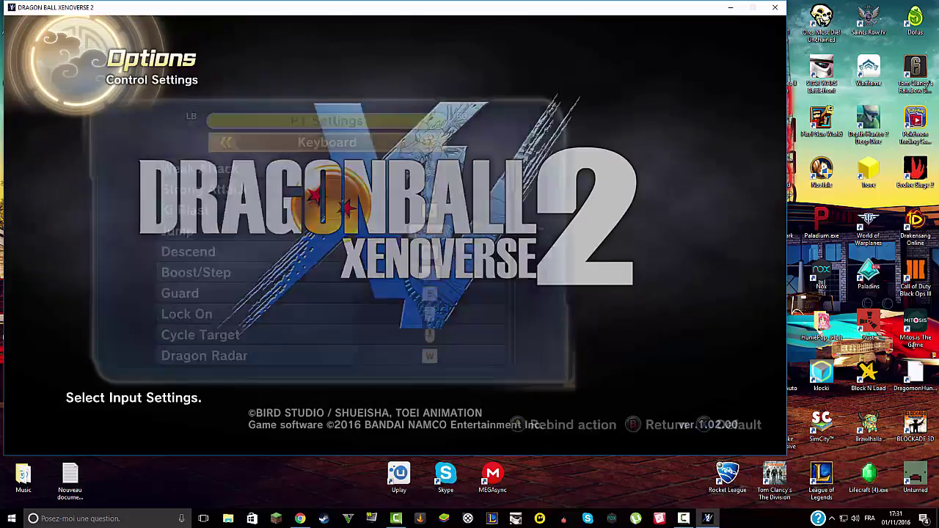
key(Down)
key(Up)
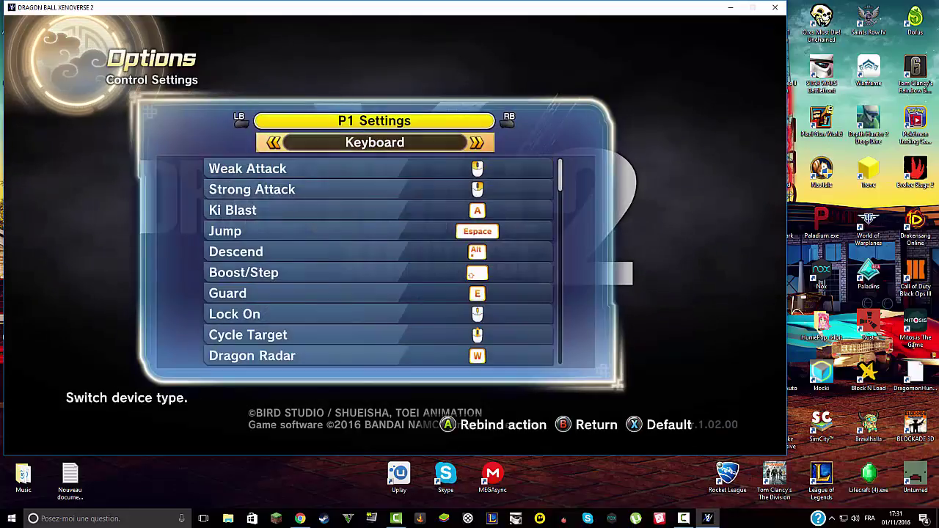
View the basic Graphics Settings and return to the Options list.
key(Escape)
key(Up)
key(Up)
key(Down)
key(Return)
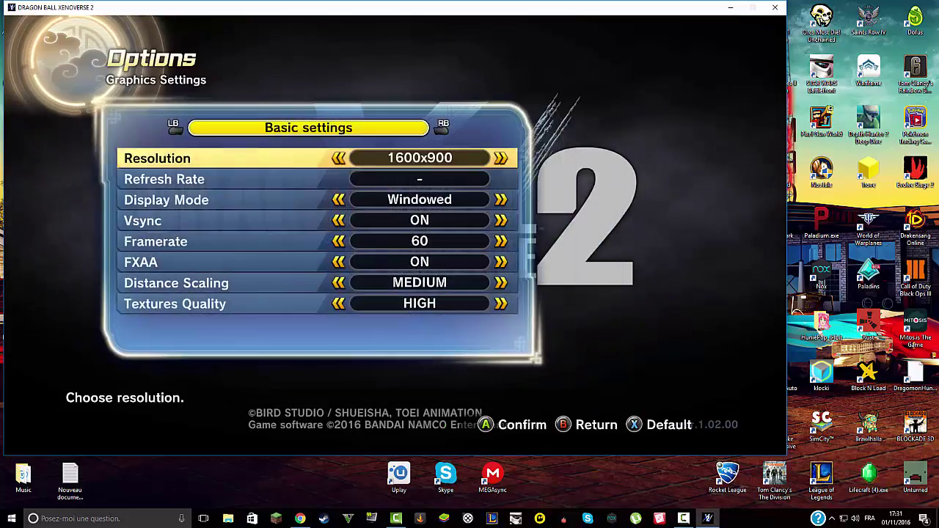
key(Escape)
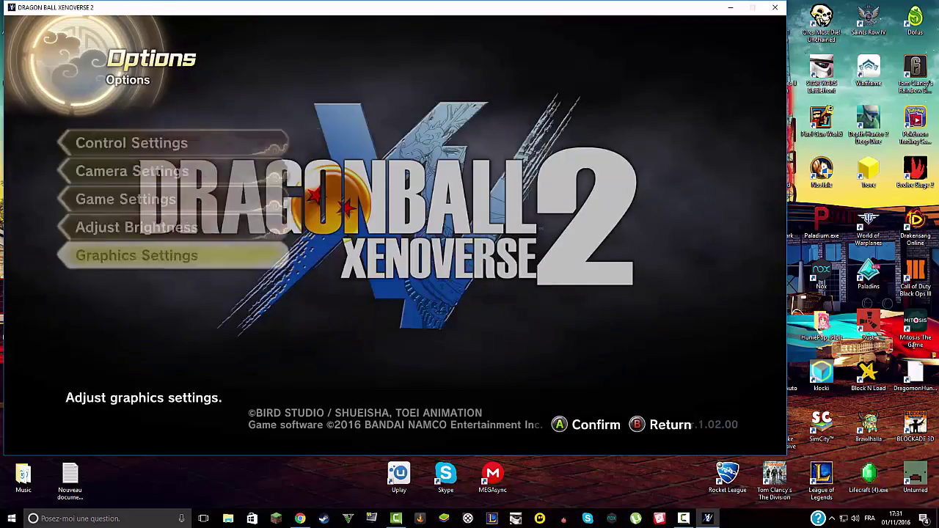
Leave the Options and start the game with the saved Lv.3 character in the first slot.
key(Escape)
key(Up)
key(Return)
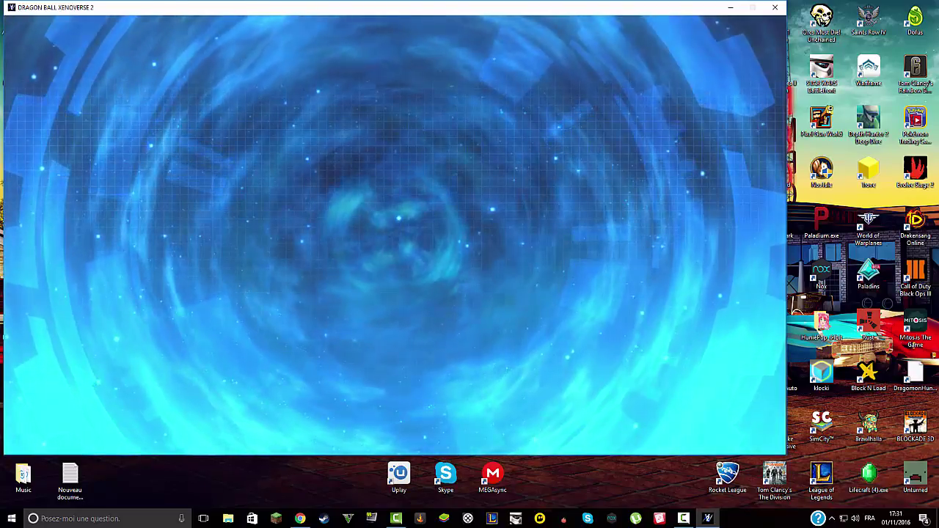
key(Down)
key(Up)
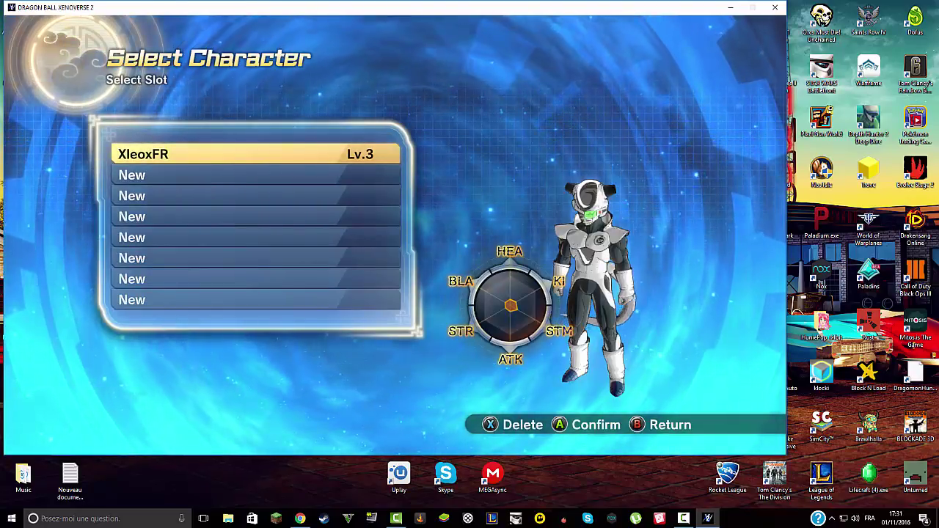
key(Return)
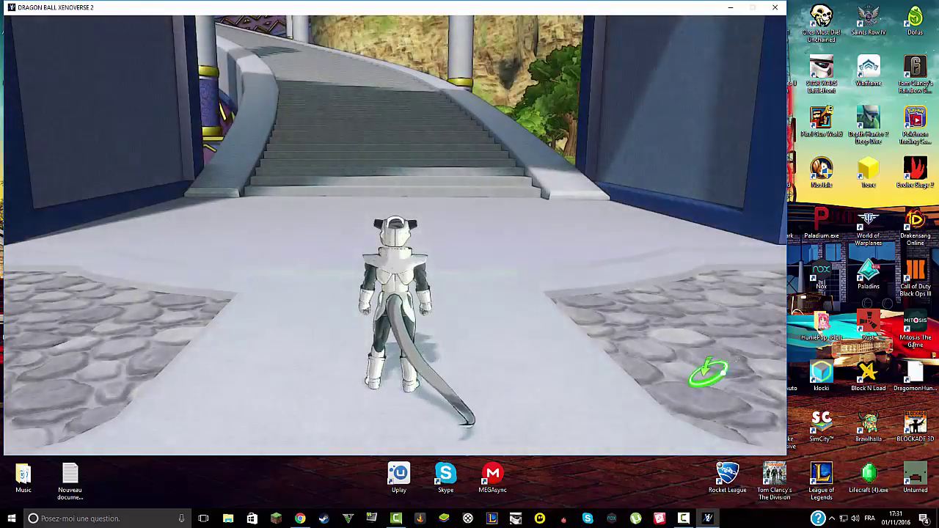
Travel through the city to the Shop Area on the hover vehicle and open the map.
key(w)
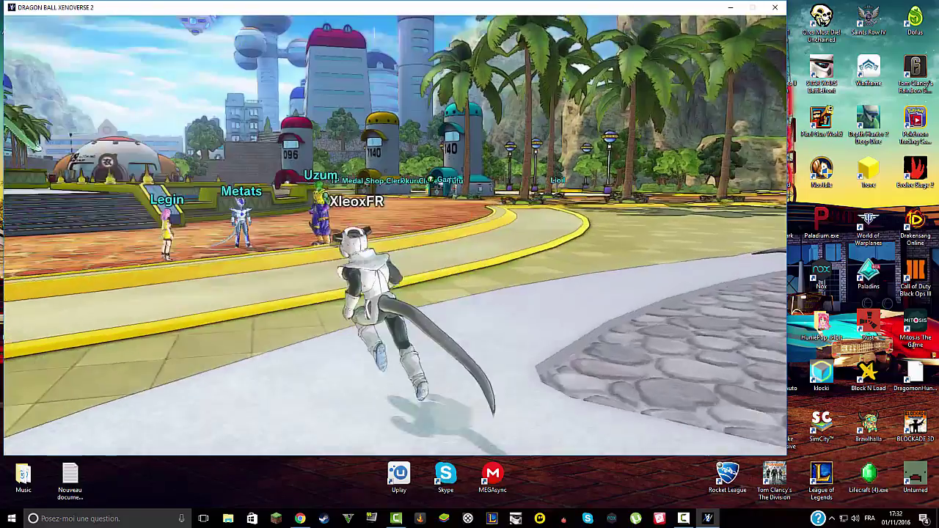
key(r)
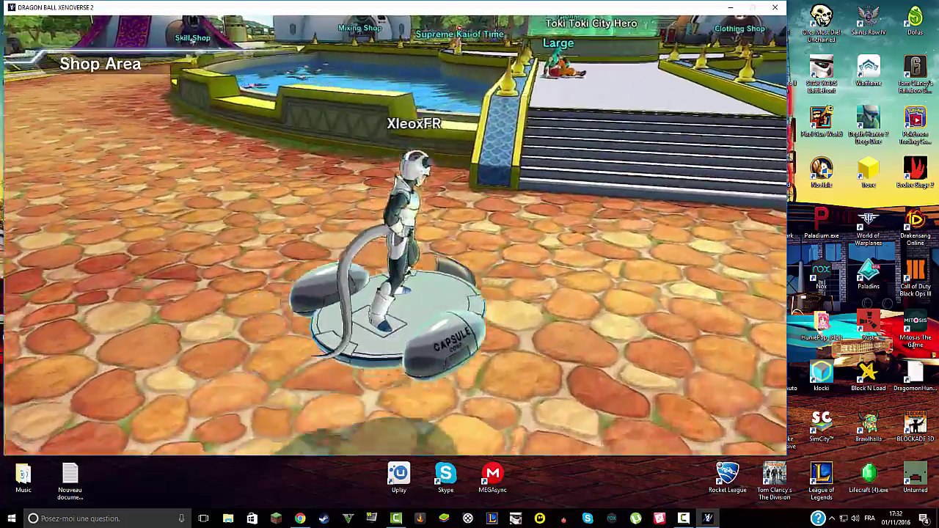
key(m)
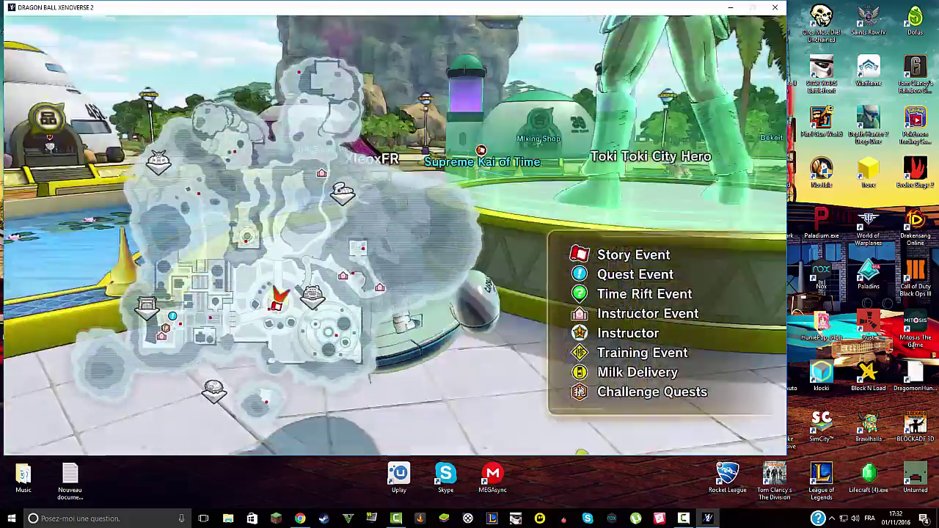